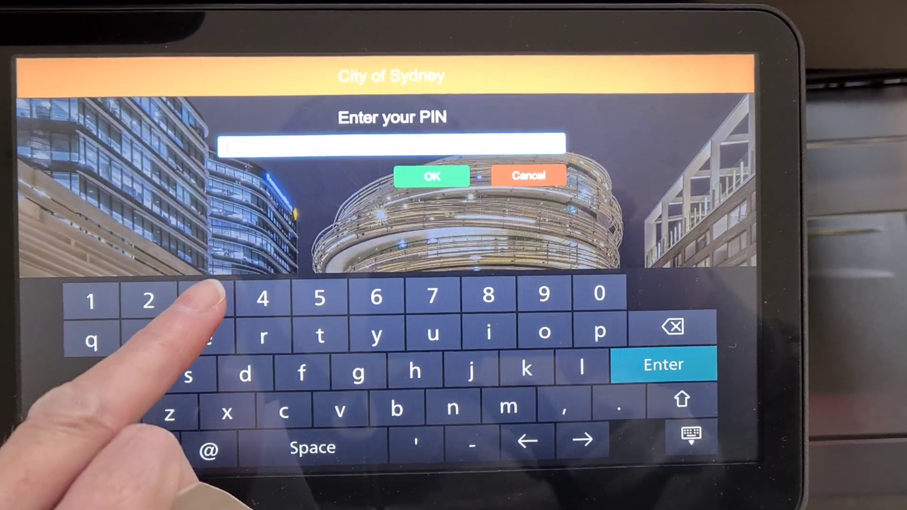
Enter the four-digit PIN on the City of Sydney print login and confirm with OK
click(298, 296)
click(133, 278)
click(192, 278)
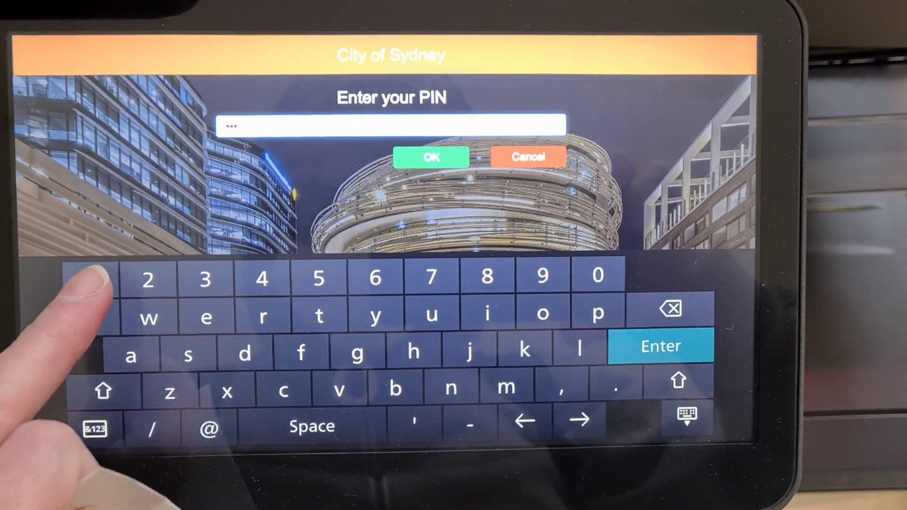
click(107, 279)
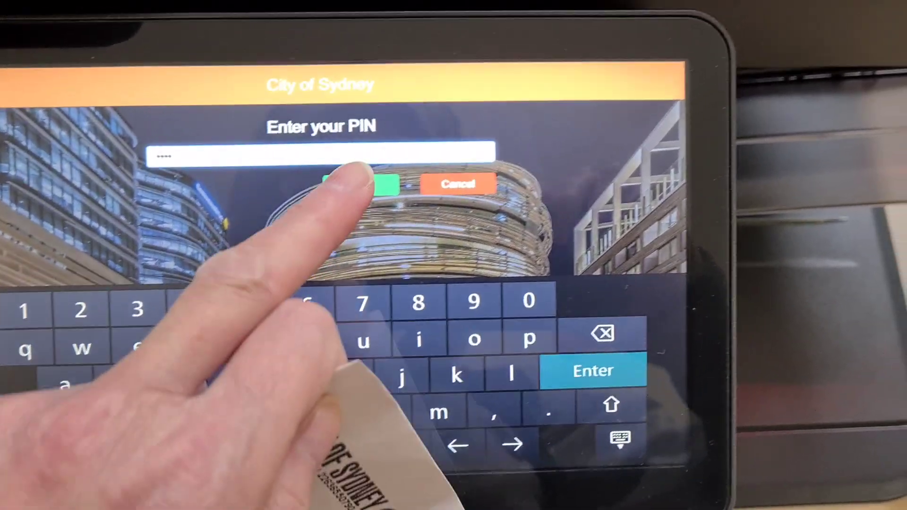
click(431, 157)
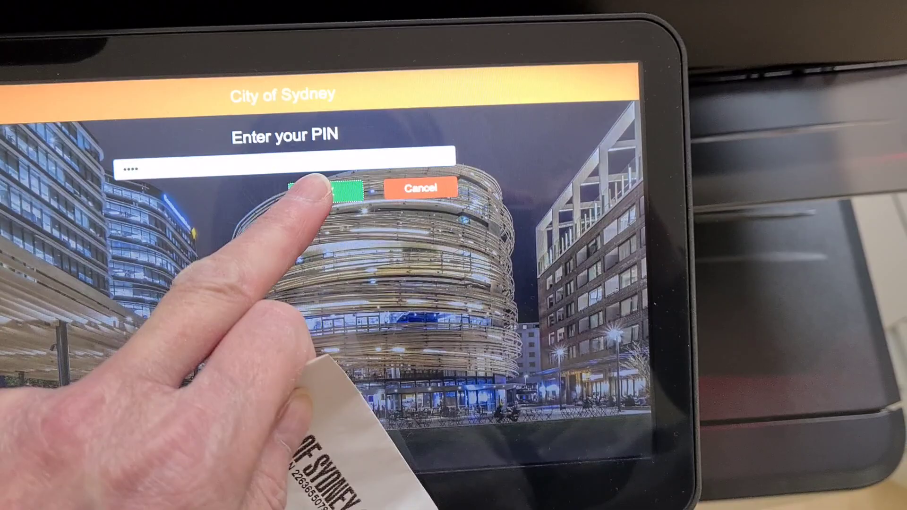
click(312, 190)
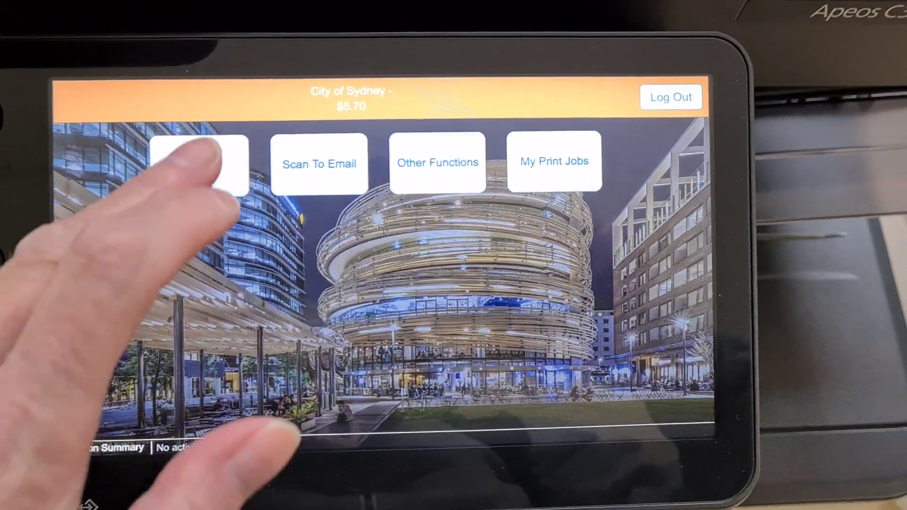
In Copy, set Output Color to Full Color and Paper Supply to tray 3 A3
click(212, 168)
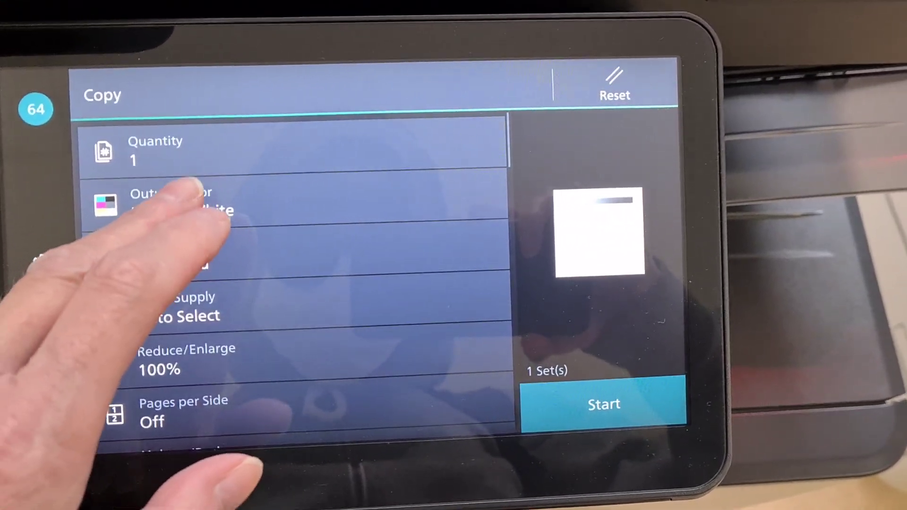
click(170, 207)
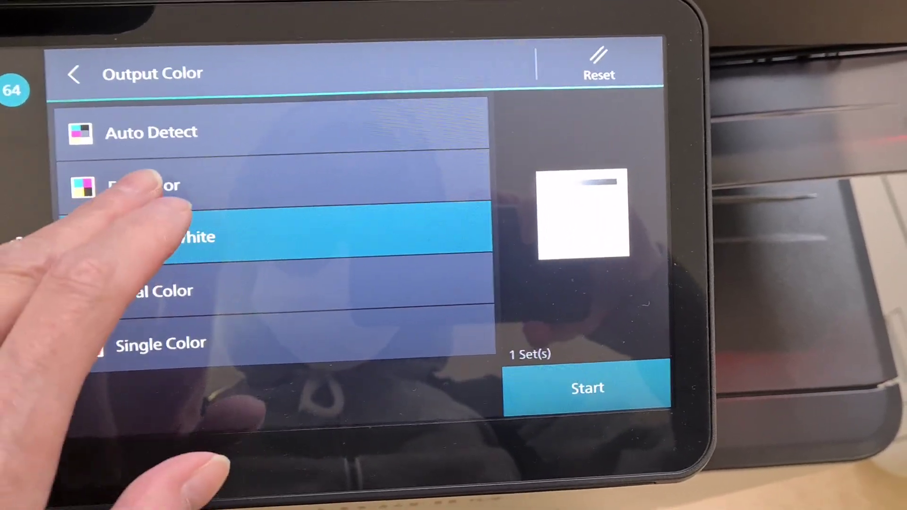
click(124, 186)
click(54, 87)
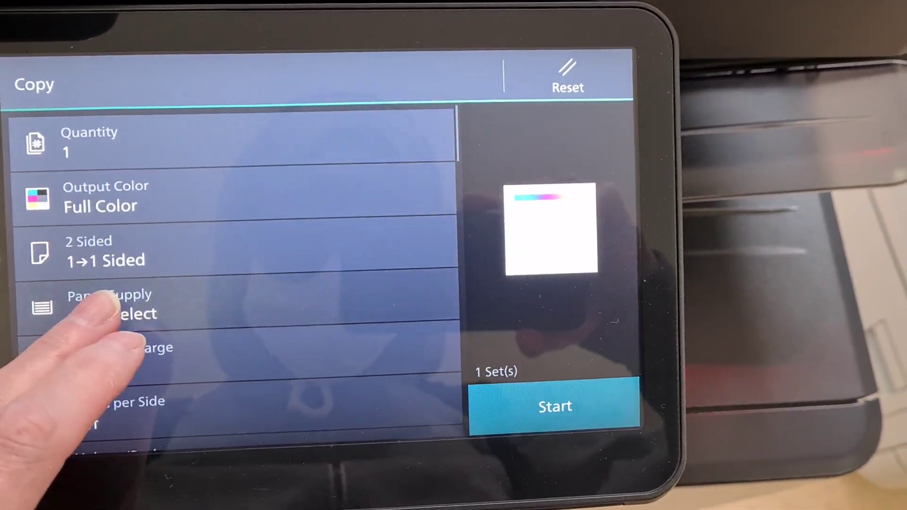
click(114, 305)
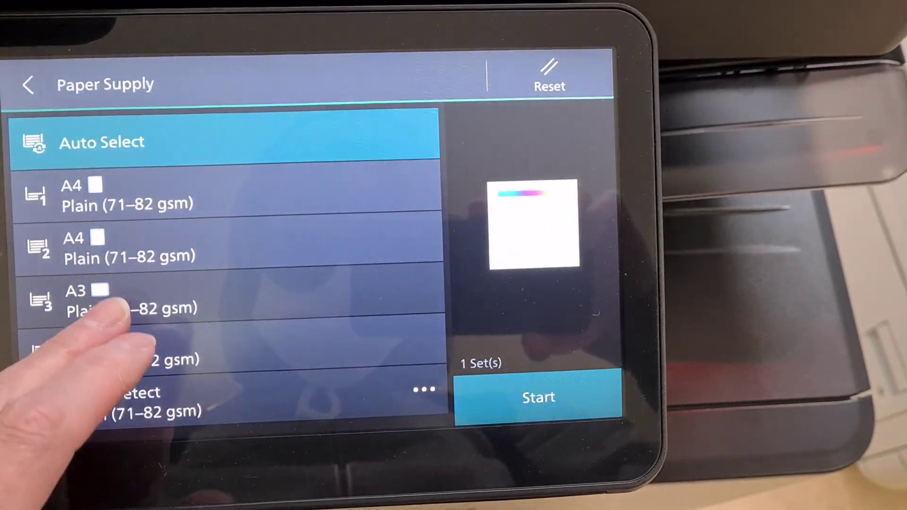
click(114, 305)
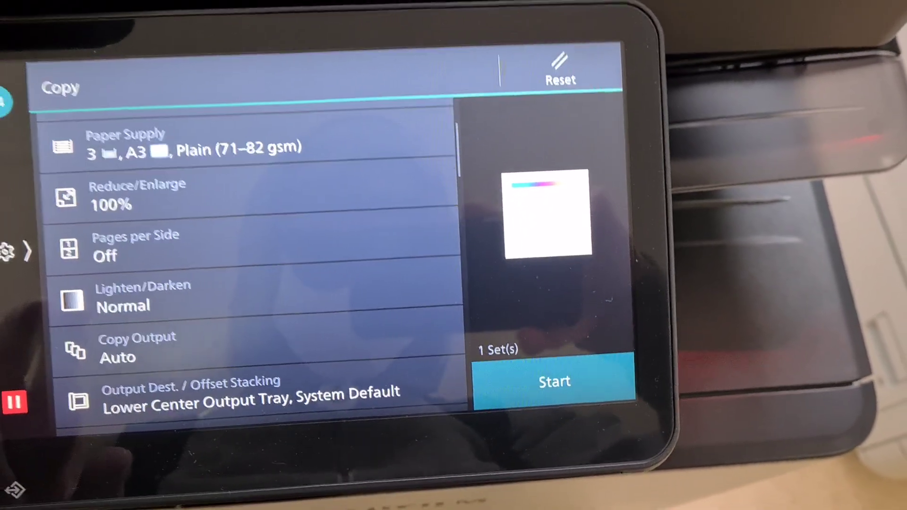
Set the copy's Lighten/Darken option to Darken +2
drag(43, 394, 92, 327)
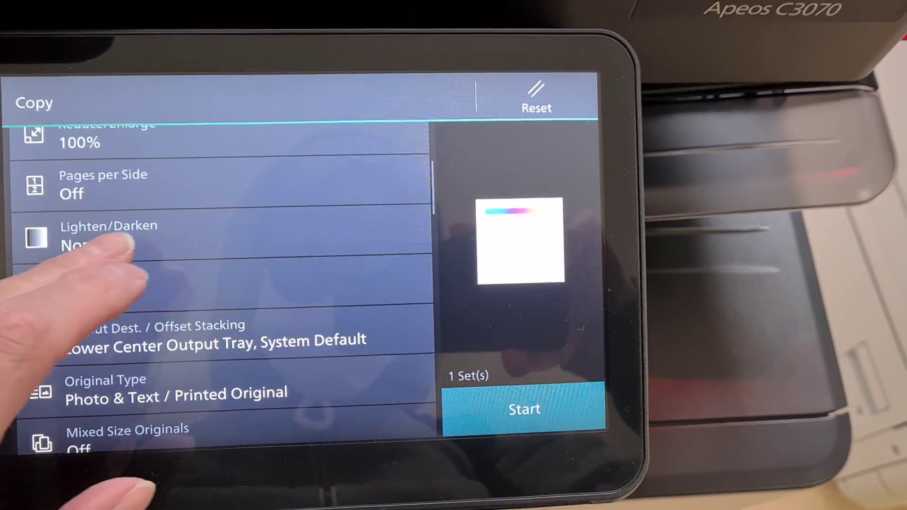
click(107, 234)
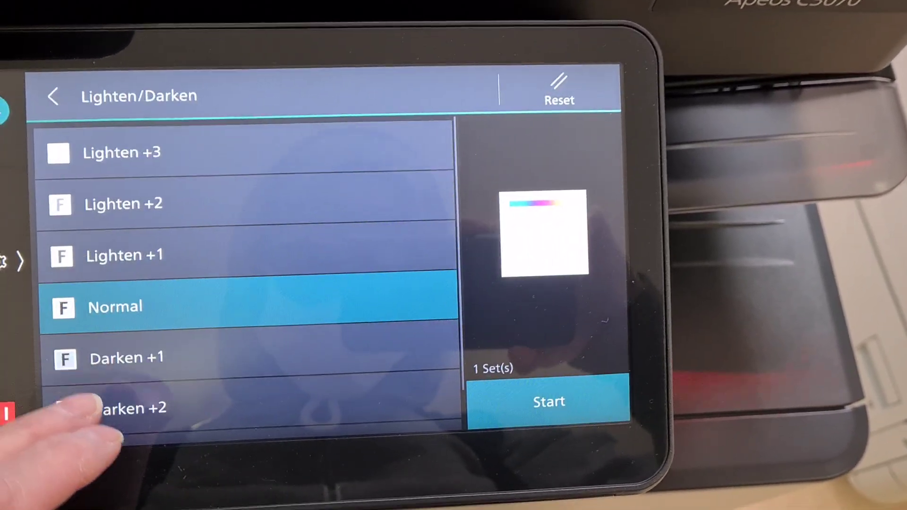
click(128, 396)
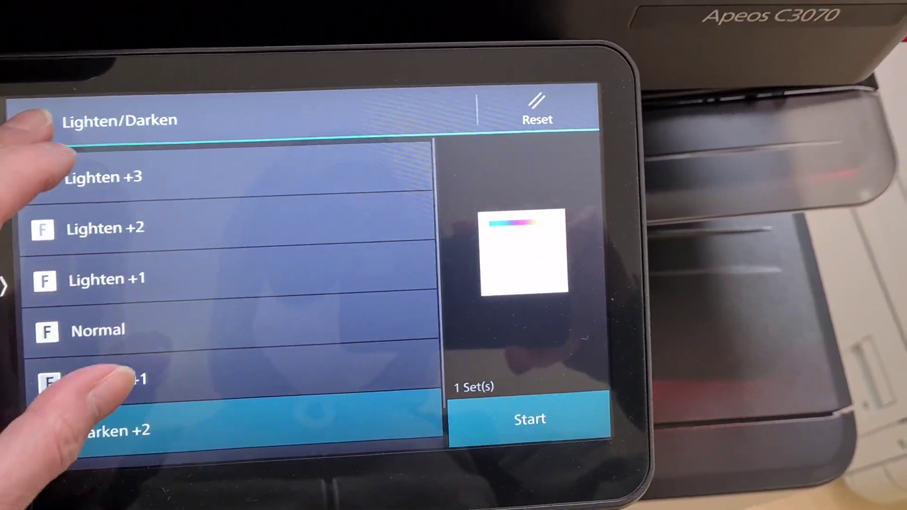
Set the copy's Sharpness option to Sharpen +2
click(44, 133)
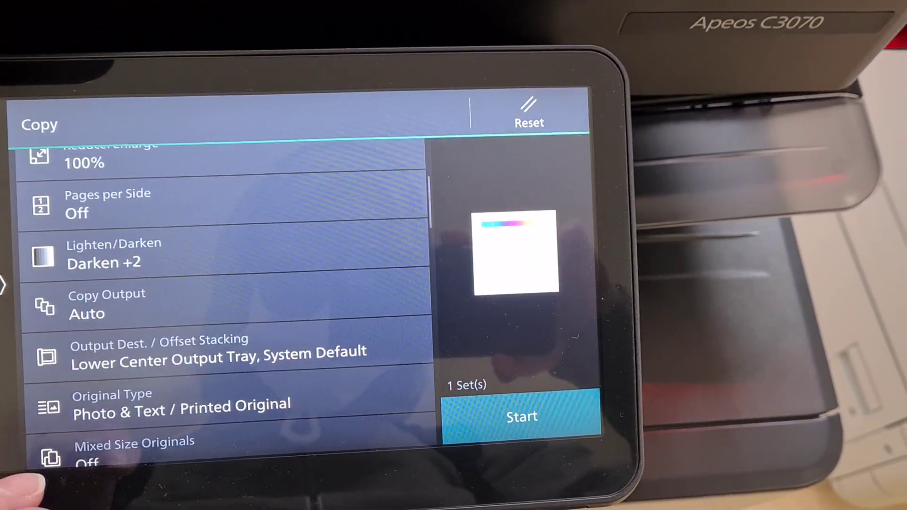
drag(120, 312, 43, 213)
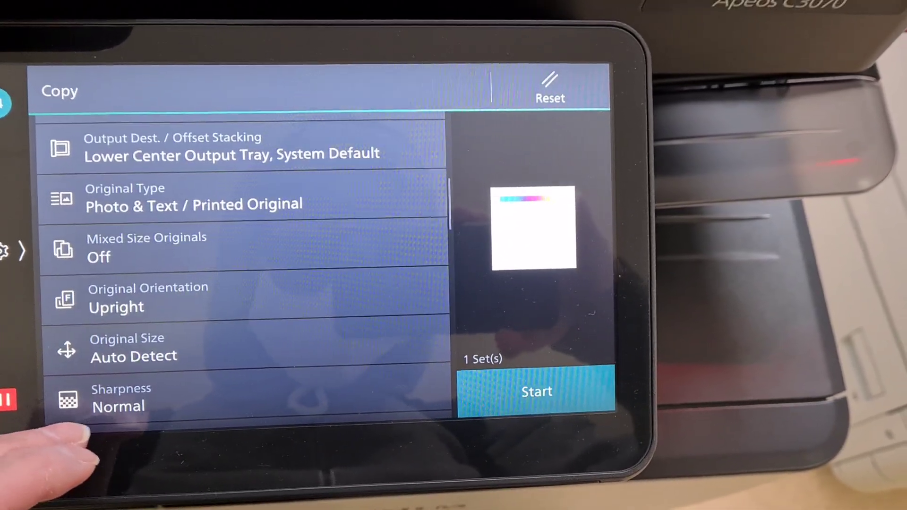
drag(124, 364, 78, 241)
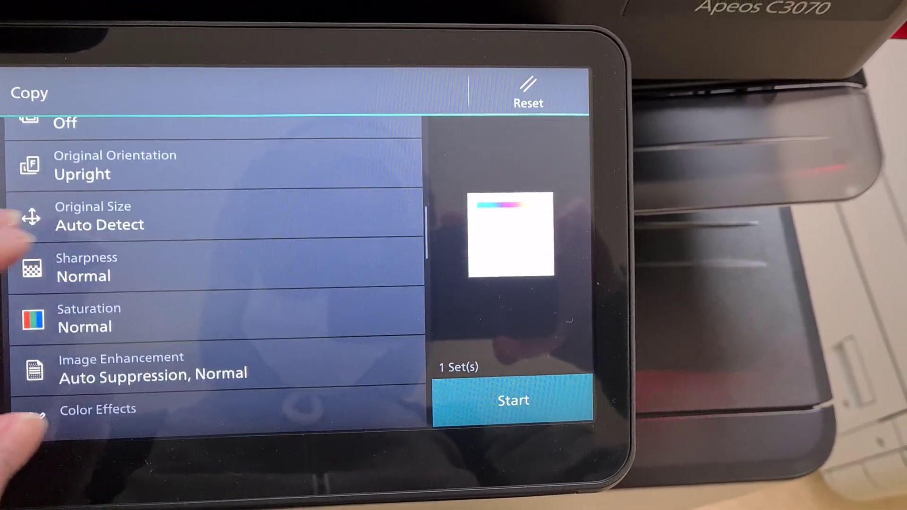
click(114, 256)
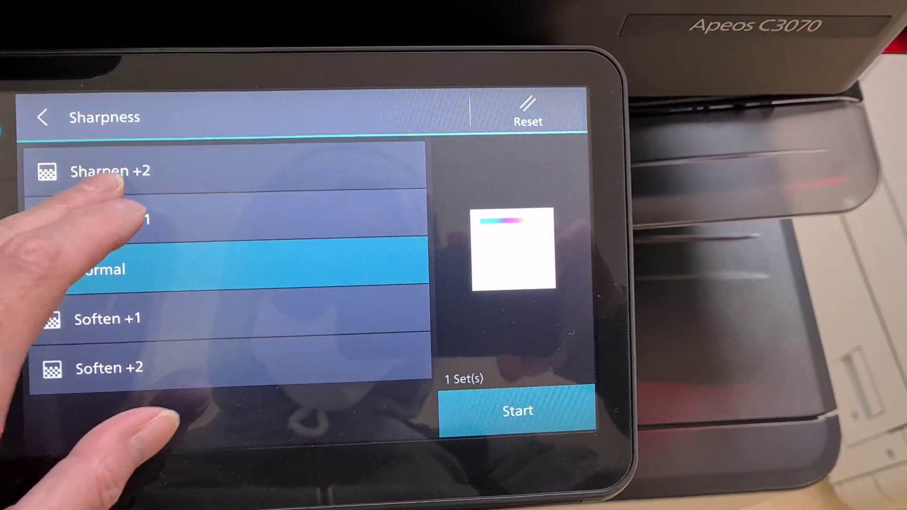
click(107, 170)
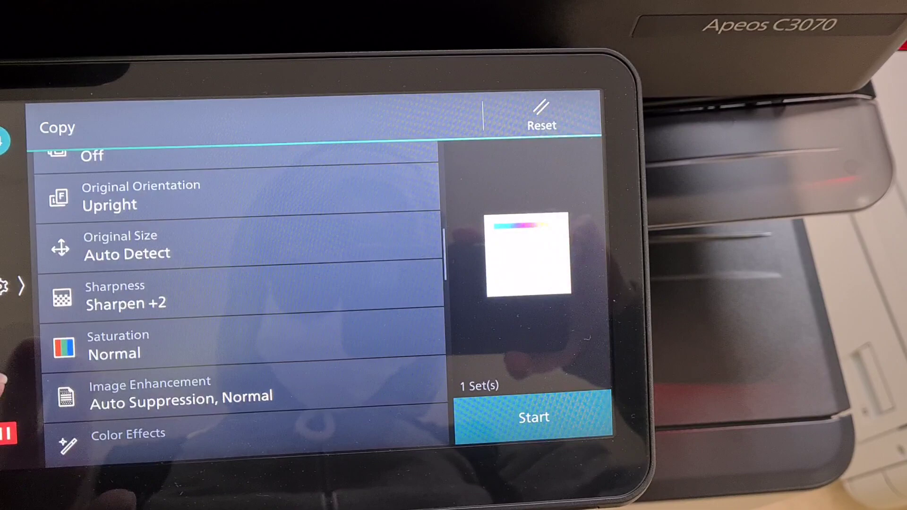
drag(32, 376, 75, 284)
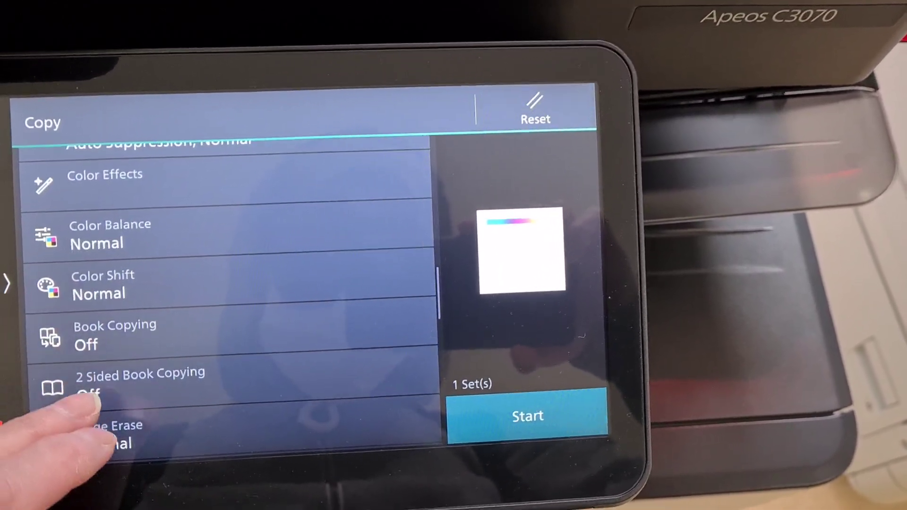
mouse_move(113, 447)
mouse_down()
mouse_move(92, 344)
mouse_move(41, 253)
mouse_up()
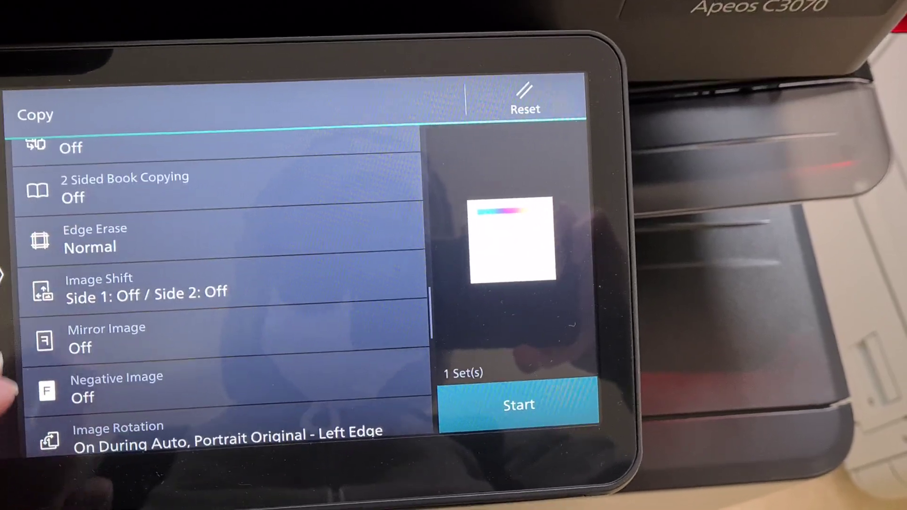
drag(81, 422, 78, 341)
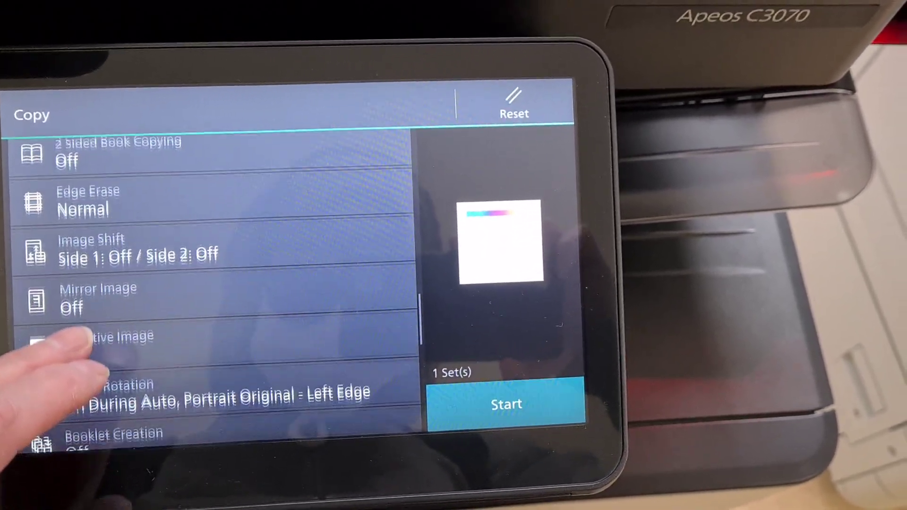
Switch the Negative Image copy setting to On
click(100, 338)
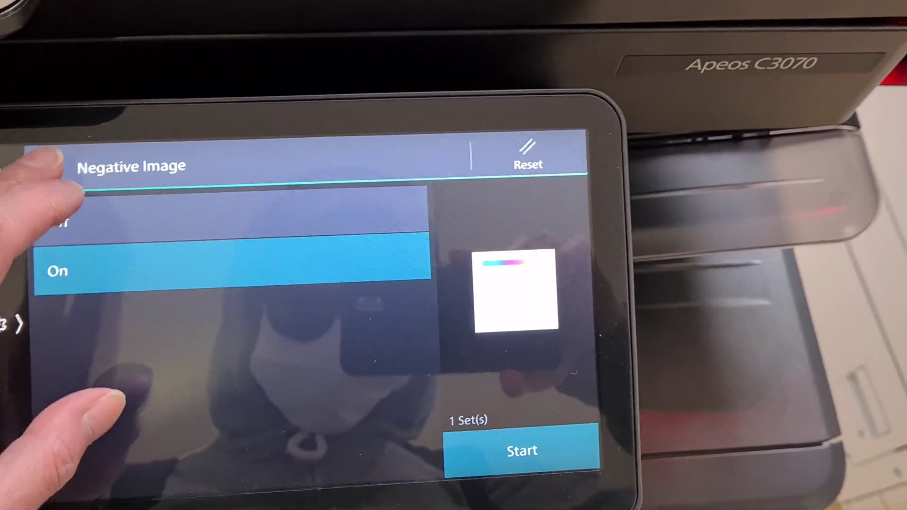
click(42, 256)
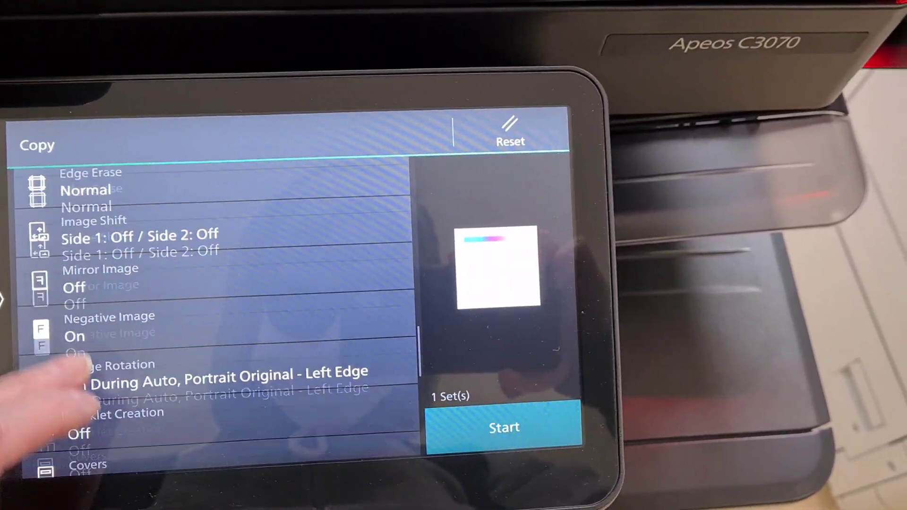
drag(41, 385, 61, 245)
drag(32, 312, 43, 226)
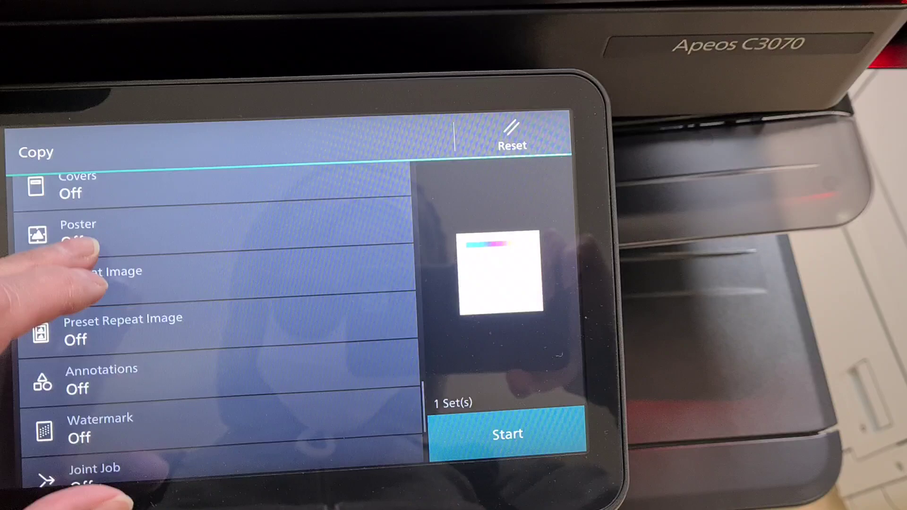